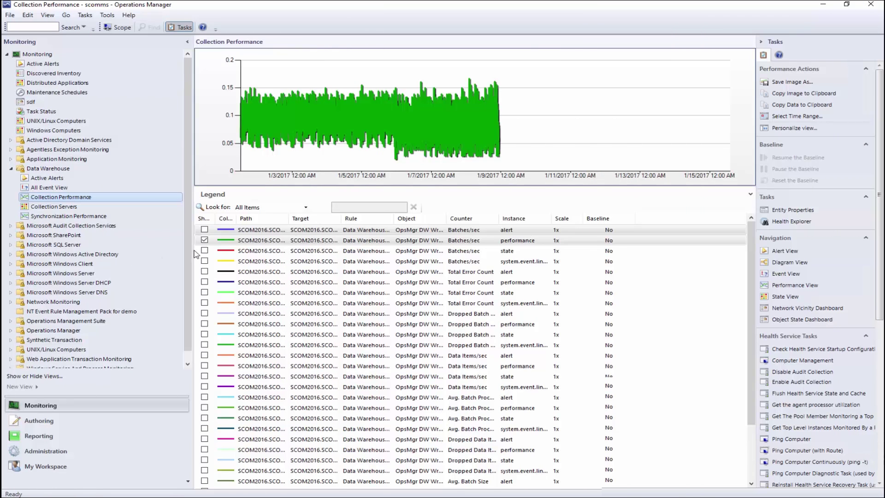
# Chart the Batches/sec state counter instead, then view a data warehouse error event's details.
pyautogui.click(205, 241)
pyautogui.click(205, 251)
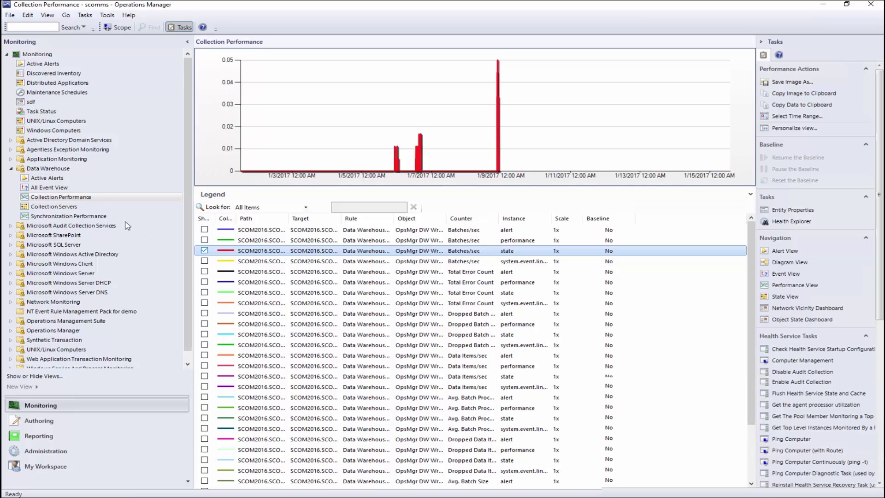
pyautogui.click(57, 190)
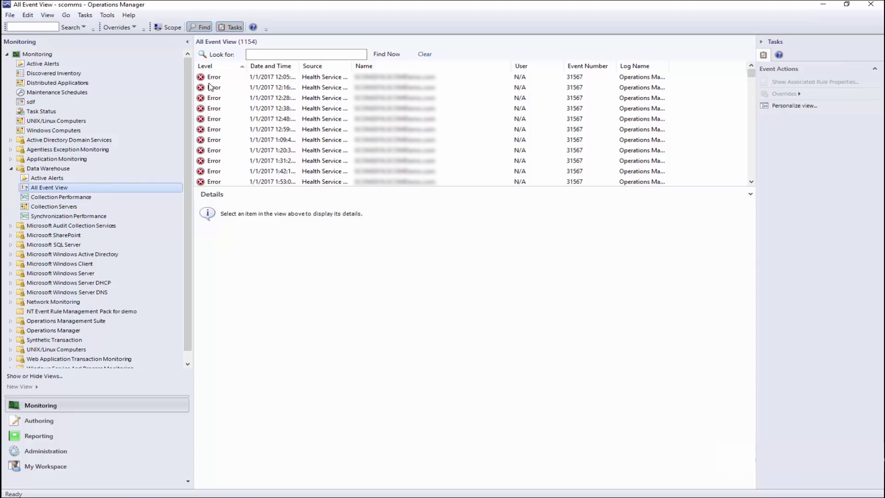
pyautogui.click(211, 78)
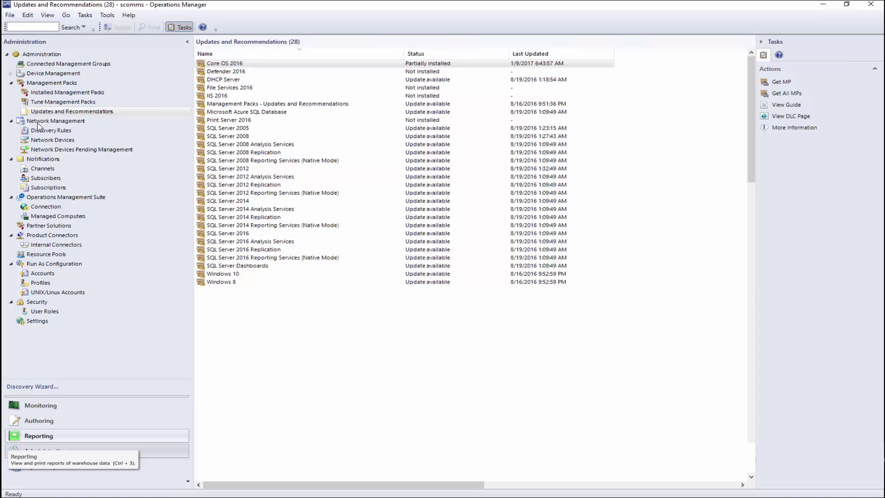
# Review the System Center Core Monitoring alerts under Tune Management Packs.
pyautogui.click(51, 103)
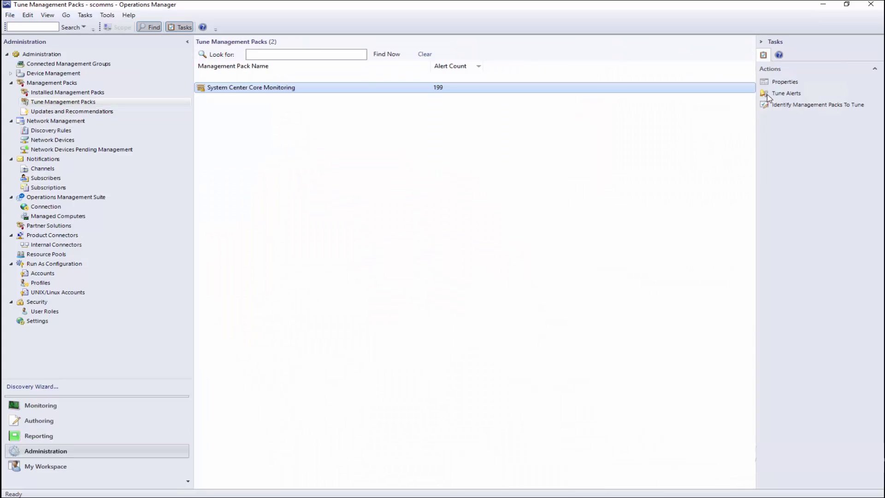
pyautogui.click(778, 94)
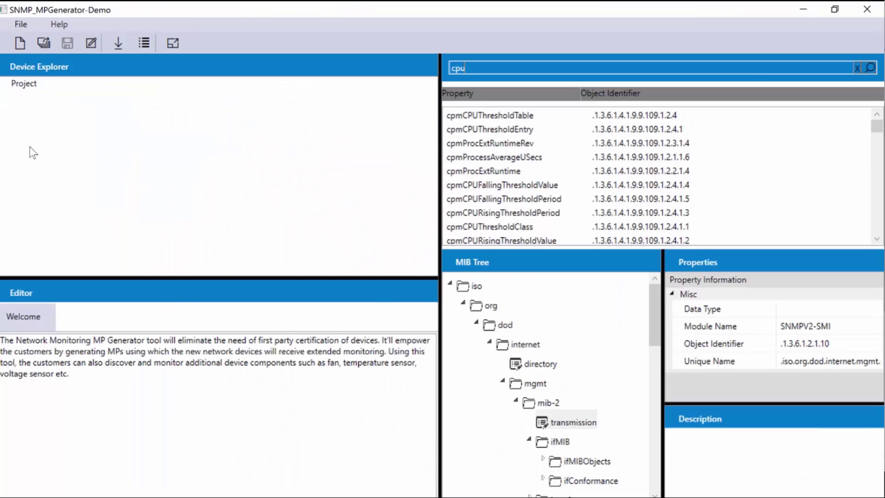
pyautogui.rightClick(22, 83)
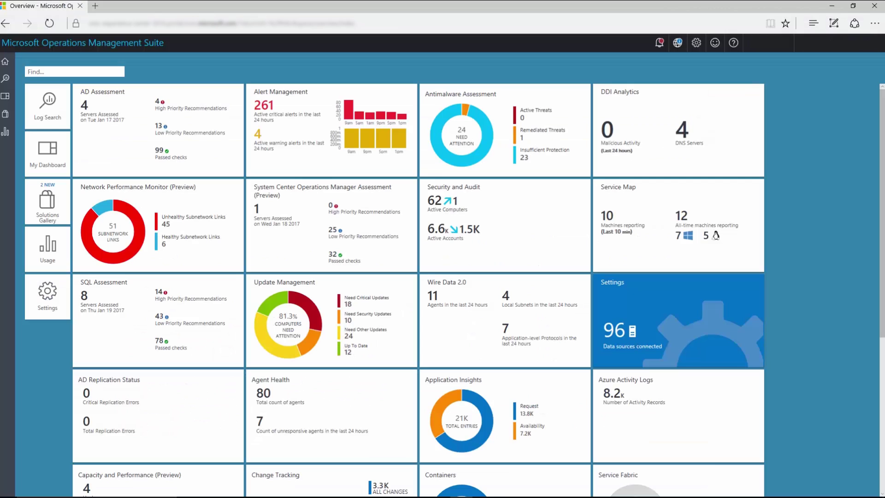
# Show the System Center entry under Settings > Connected Sources in Operations Management Suite.
pyautogui.click(61, 300)
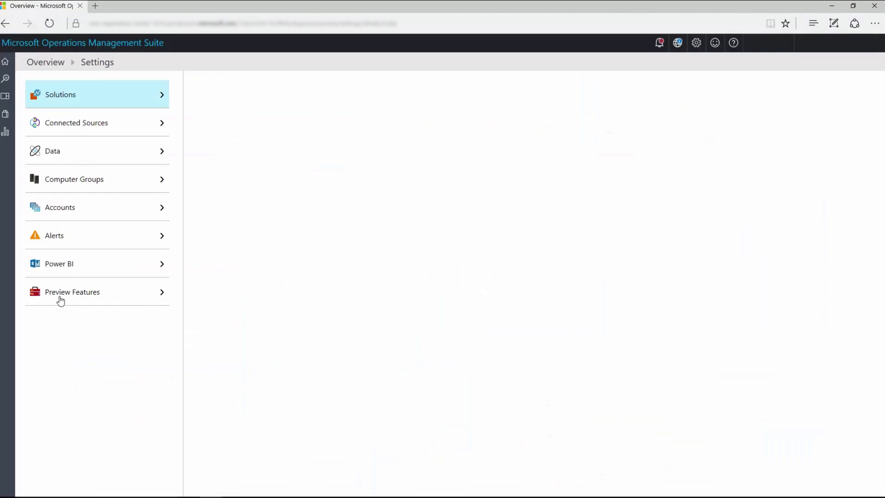
pyautogui.click(121, 133)
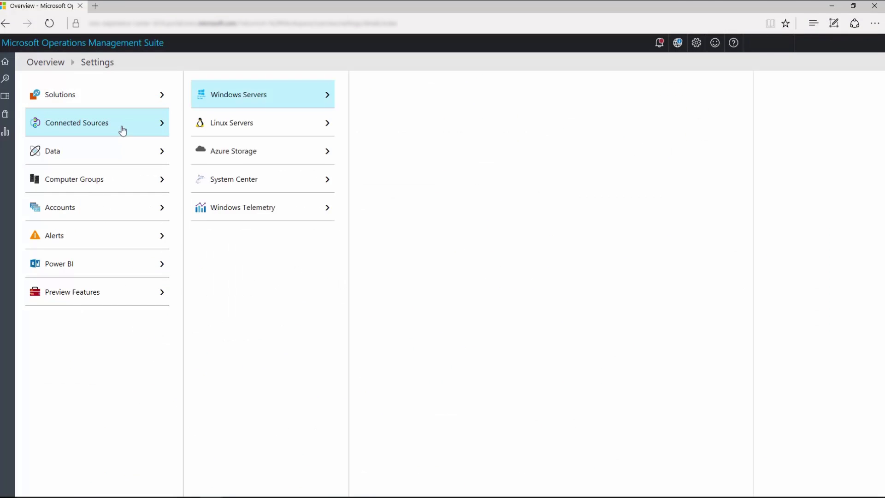
pyautogui.click(204, 179)
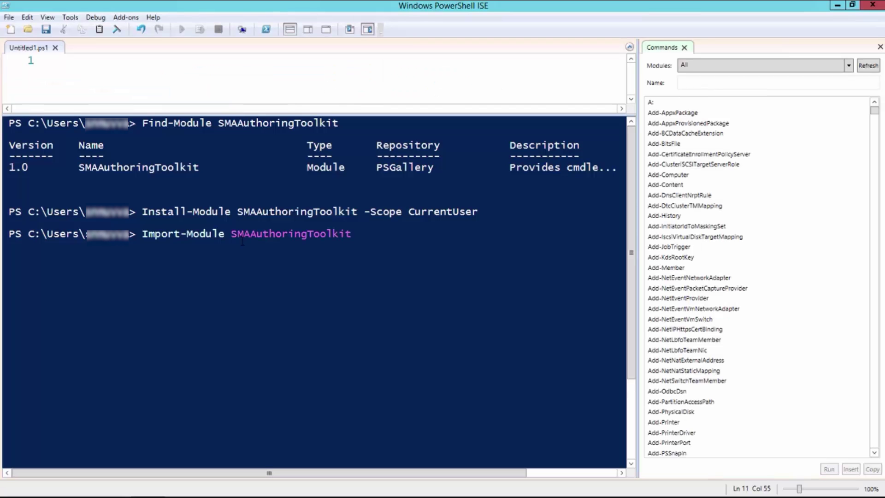
# Import the SMAAuthoringToolkit module and select the runbook storage path in the Configuration tab.
pyautogui.press('Return')
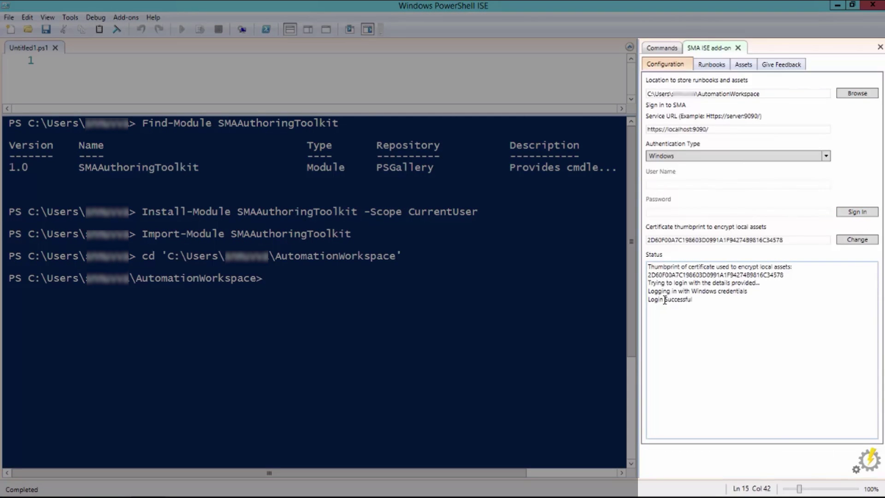
pyautogui.click(780, 93)
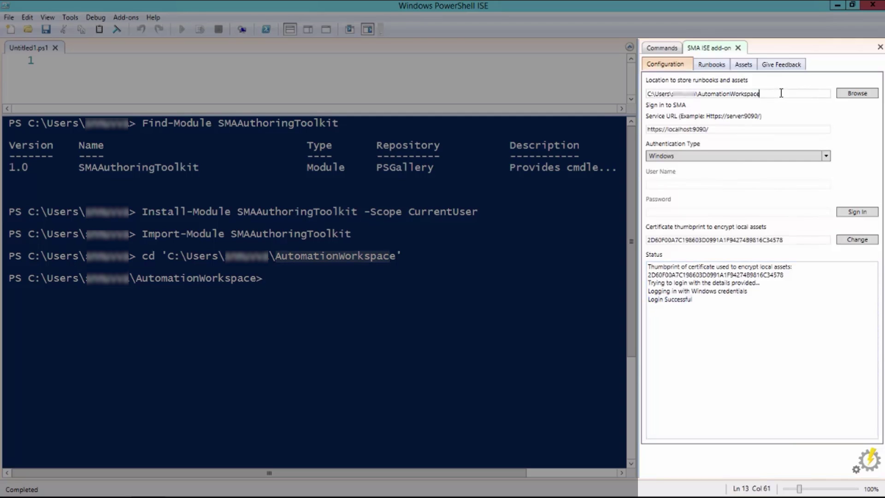
pyautogui.moveTo(672, 91); pyautogui.dragTo(649, 95)
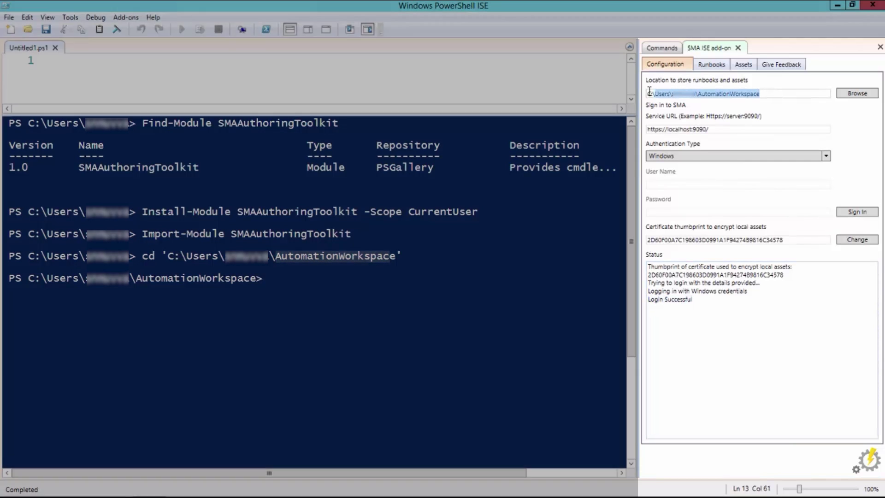
# List the published runbooks, then fetch the FirstScriptRunbook job and its 'Hello, world!' output.
pyautogui.click(719, 66)
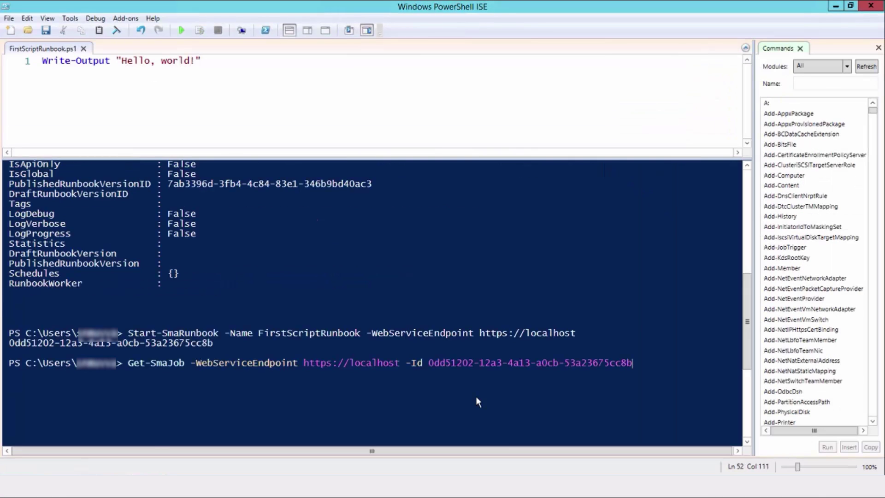
pyautogui.press('Return')
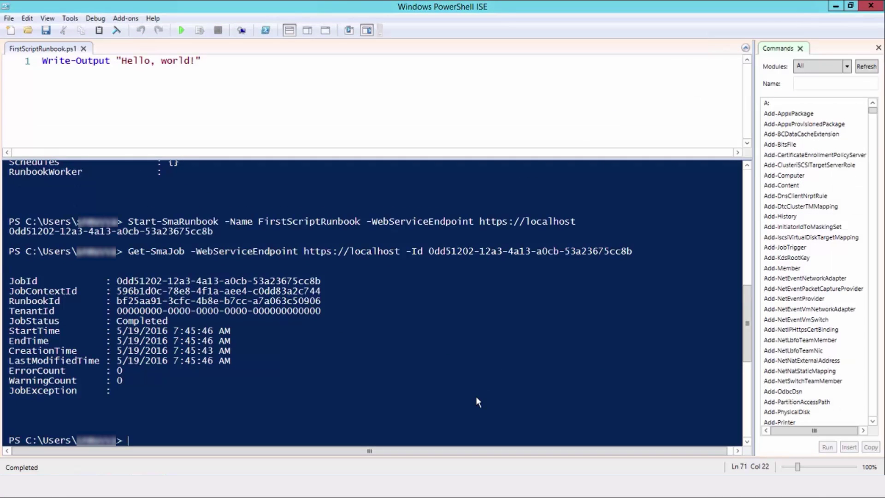
pyautogui.write('Get-SmaJobOutput -WebServiceEndpoint https://localhost -Id 0dd51202-12a3-4a13-a0cb-53a23675cc8b')
pyautogui.press('Return')
pyautogui.write('a')
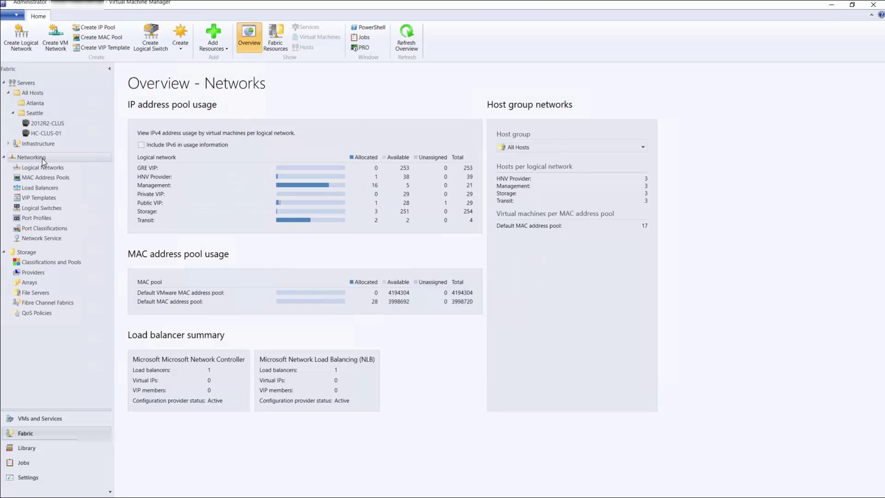
# Review the fabric storage capacity overview and the library of profiles and templates.
pyautogui.click(25, 251)
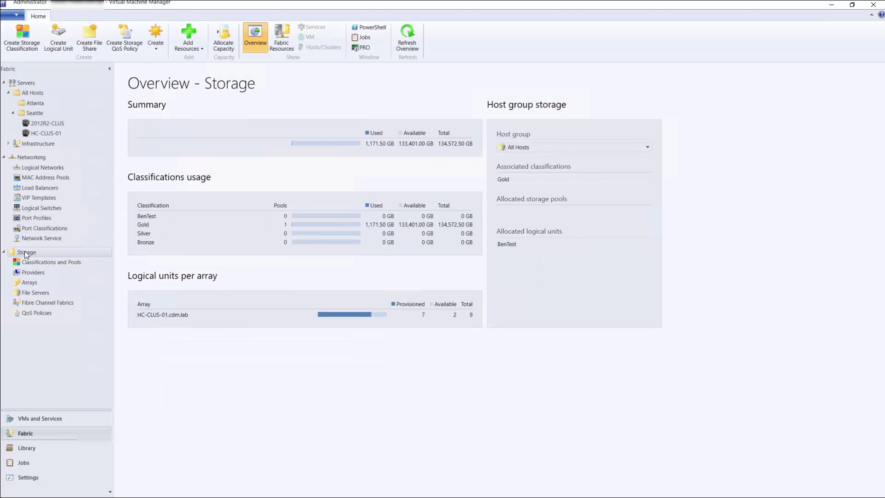
pyautogui.click(33, 447)
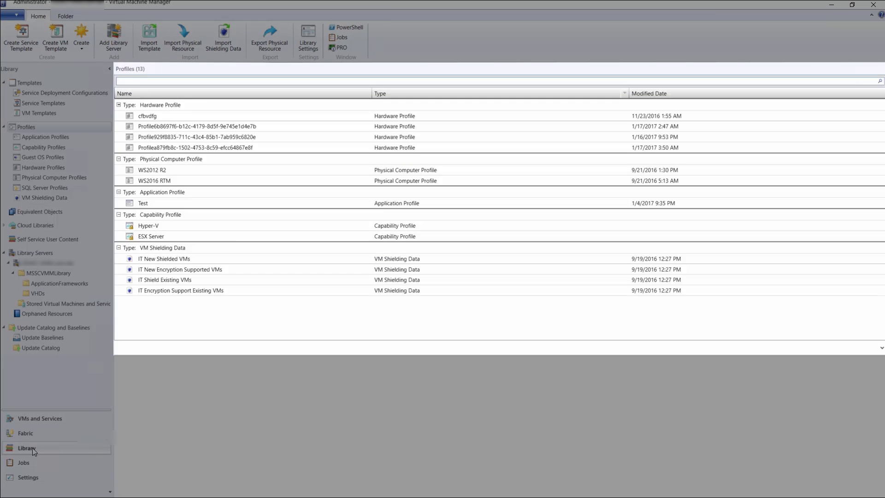
pyautogui.click(46, 434)
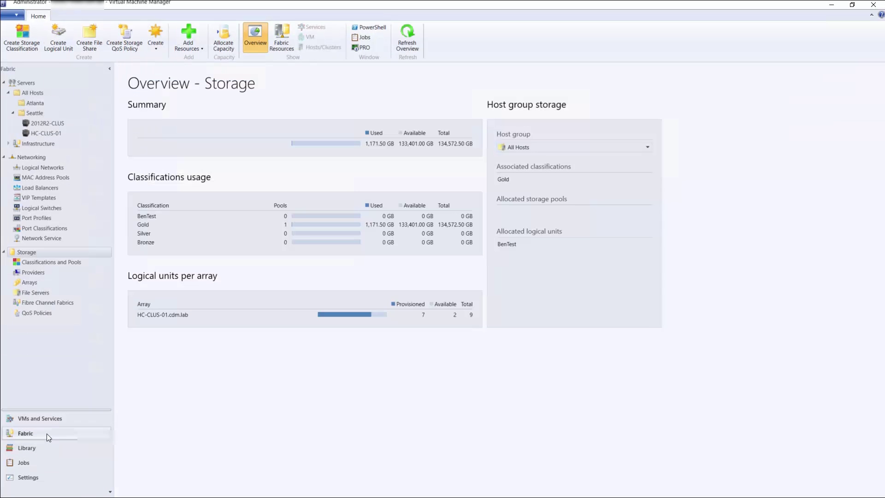
# Start upgrading the 2012R2-CLUS cluster, then check logical networks and the S2D on HC-CLUS-01 pool.
pyautogui.click(54, 123)
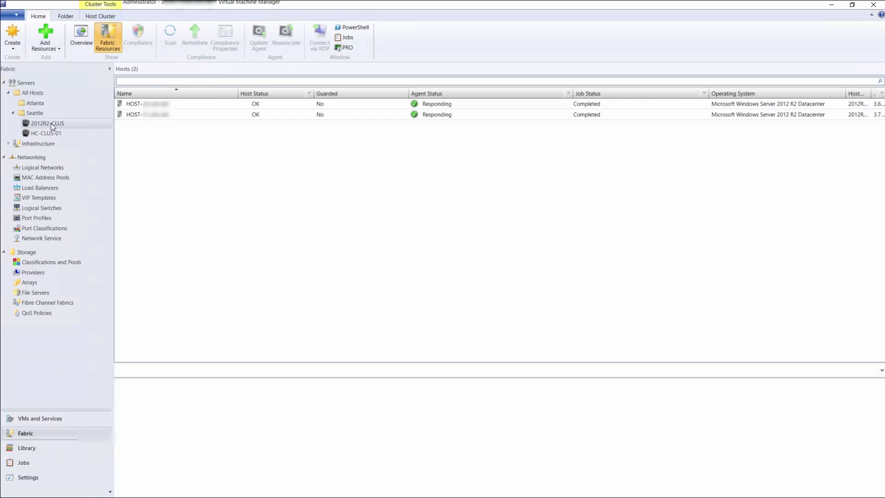
pyautogui.rightClick(51, 122)
pyautogui.click(69, 189)
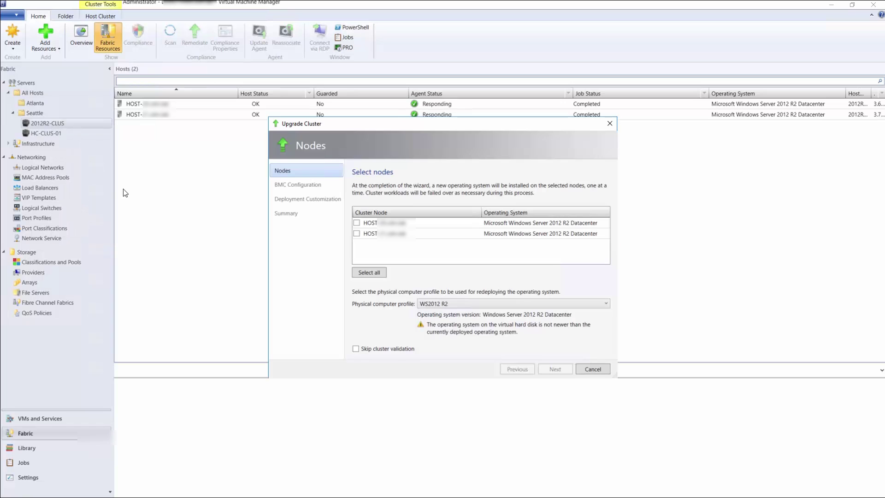
pyautogui.click(579, 305)
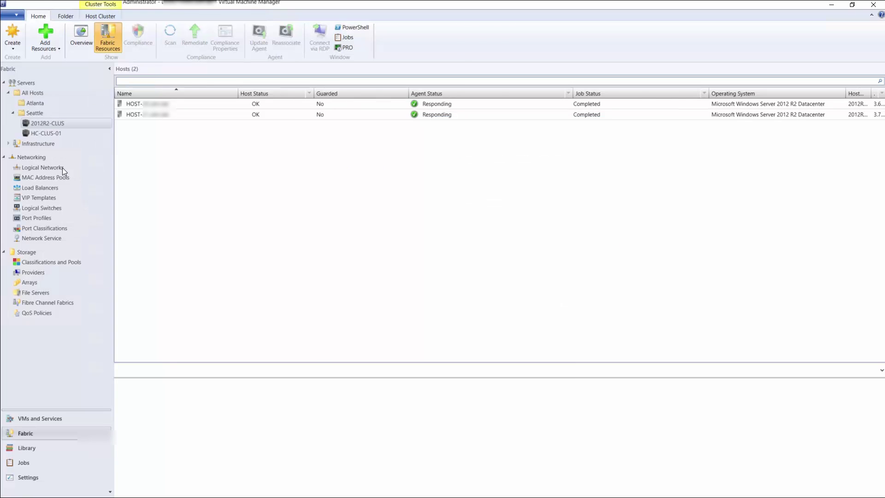
pyautogui.click(63, 168)
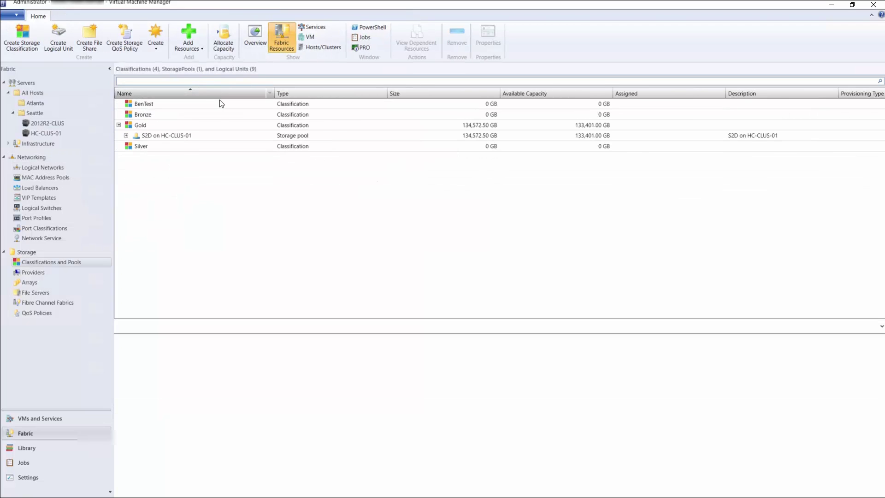
pyautogui.click(127, 135)
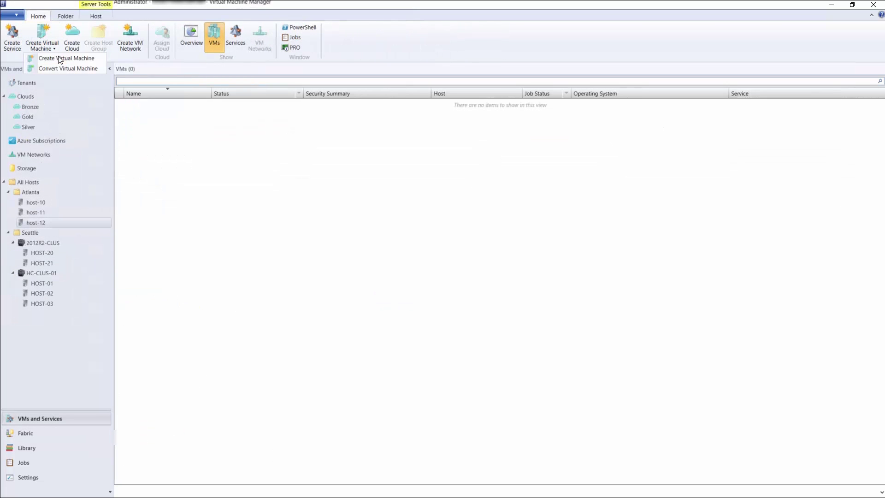
# Create a new virtual machine from an existing source, highlighting the IT Shielded VMs template.
pyautogui.click(58, 55)
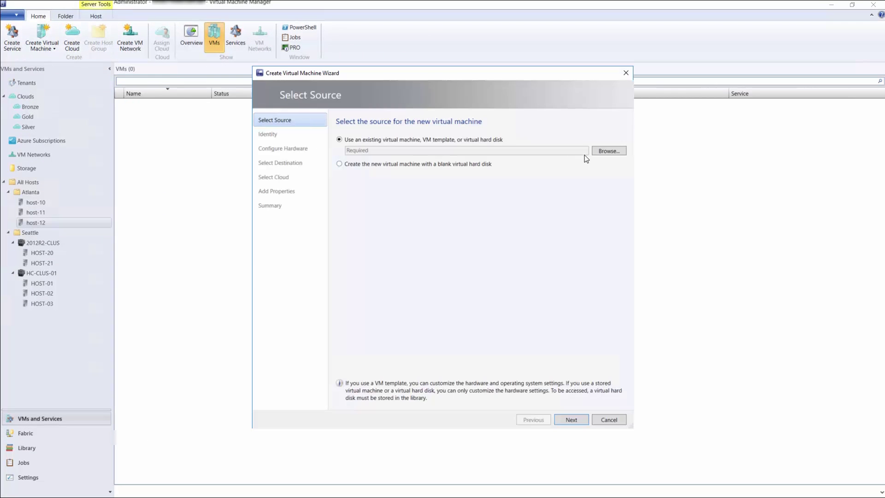
pyautogui.click(609, 150)
pyautogui.click(459, 257)
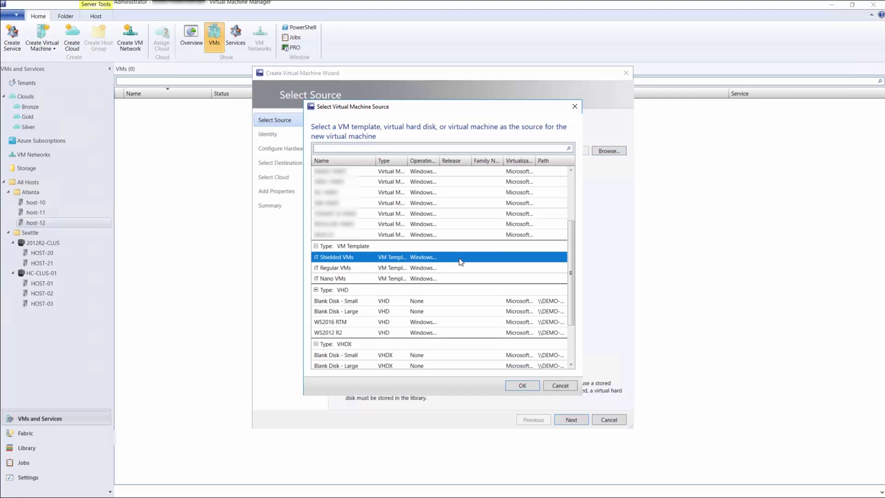